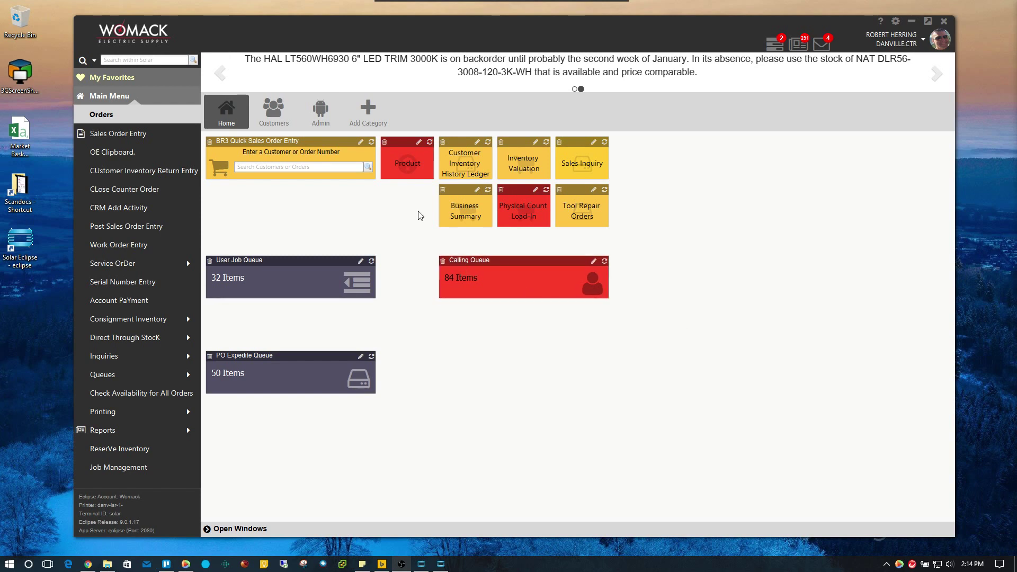
Open Sales Order Entry from the Orders section and select DANVILLE.CTR as the location
left_click(104, 96)
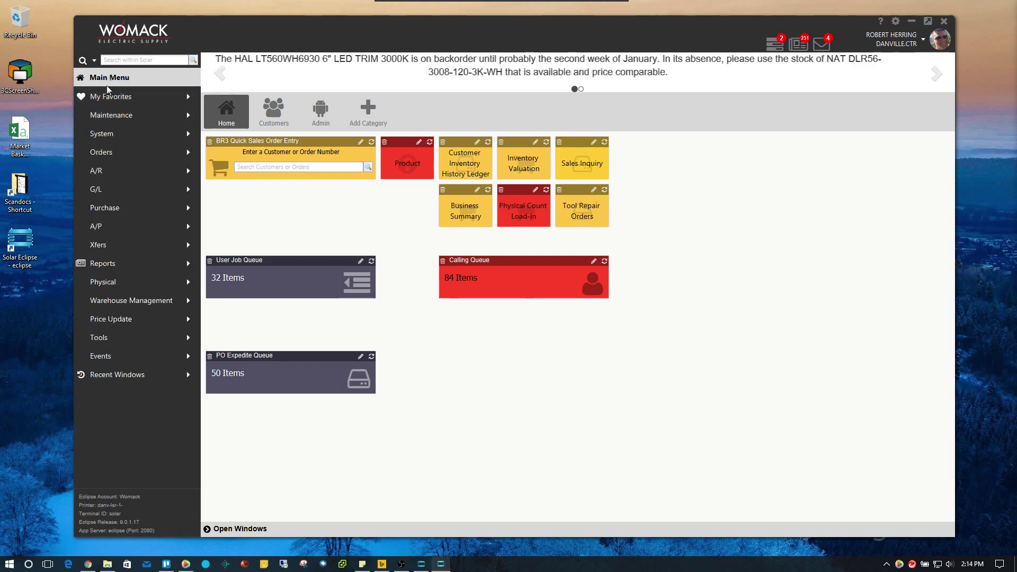
left_click(119, 152)
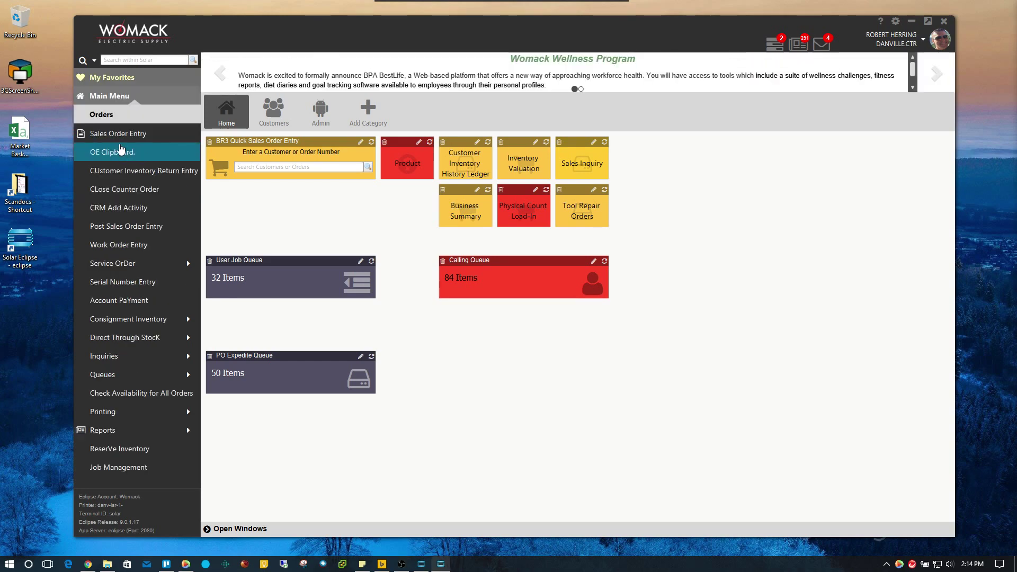
left_click(119, 136)
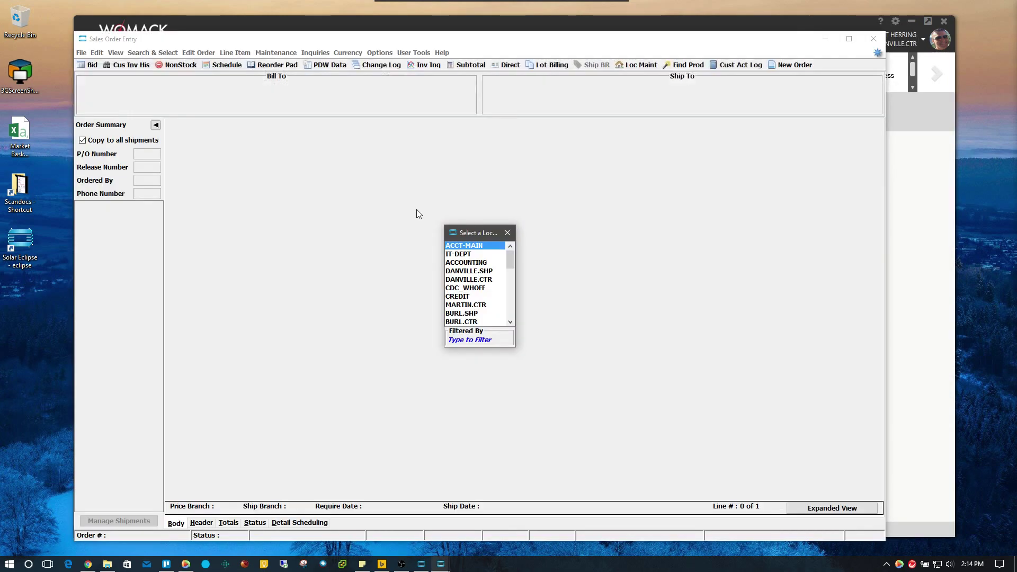
key("Down")
key("Down")
key("Down")
key("Down")
key("Return")
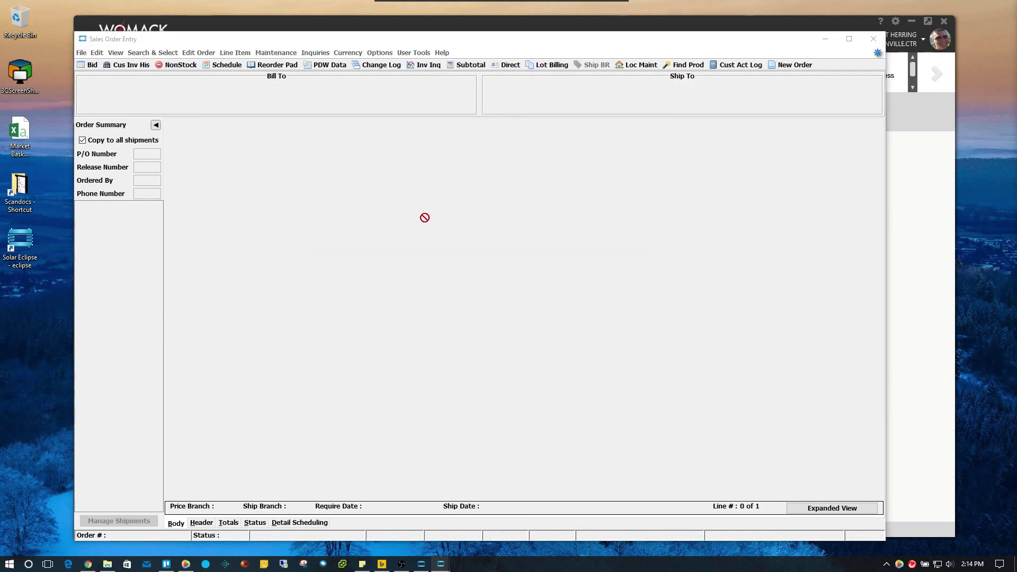
Search for "con cash" and start a new order for CONTRACTOR CASH - DANVILLE (3), accepting 12/30/2016 as required and ship date
type("con cash")
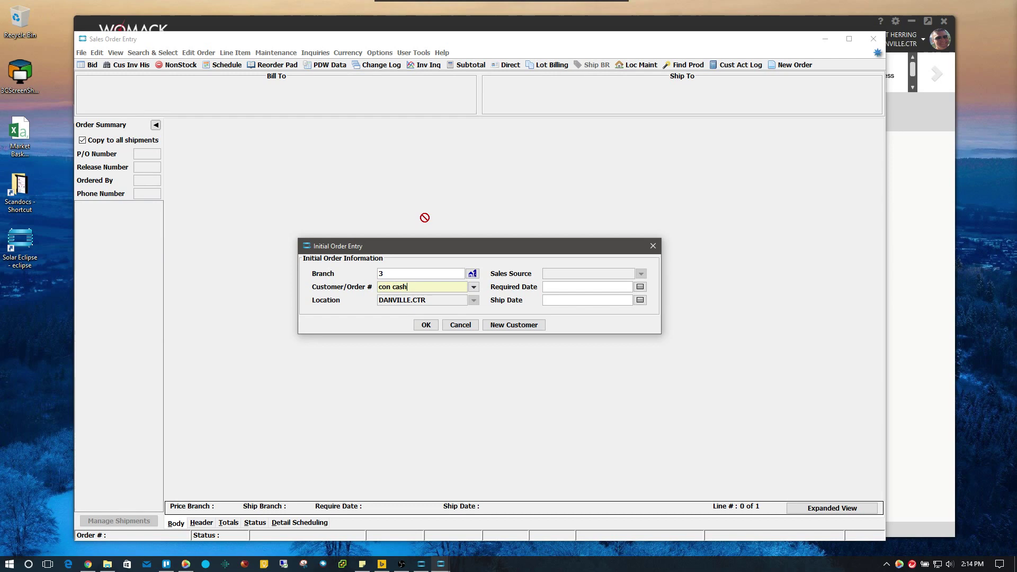
key("Return")
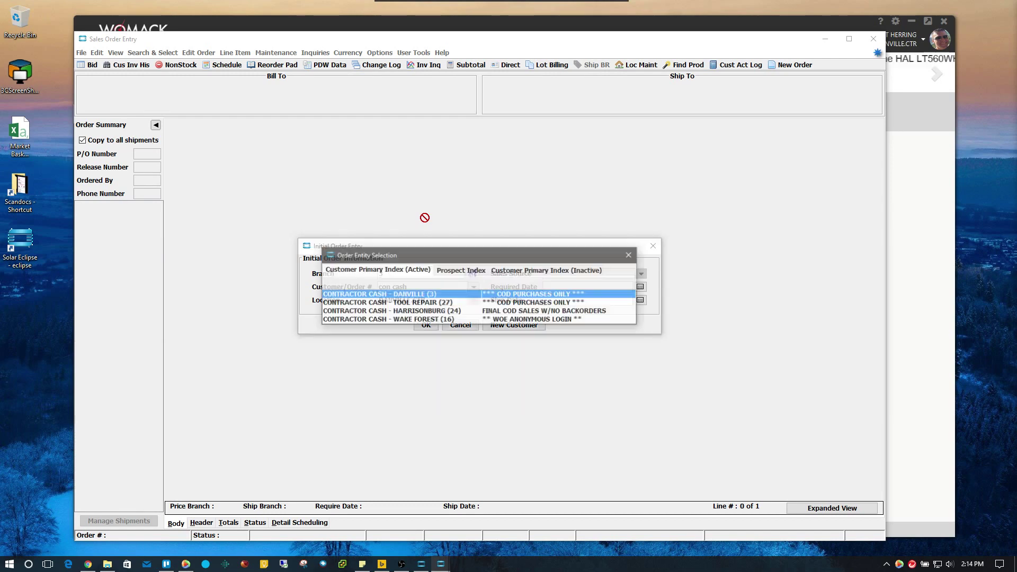
key("Return")
key("Return")
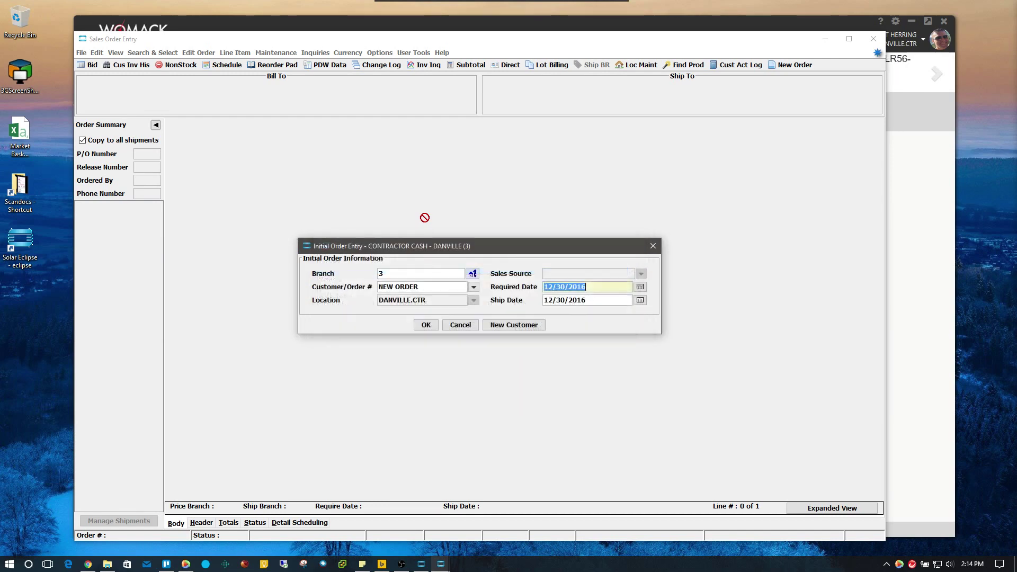
key("Return")
key("Return")
key("Return")
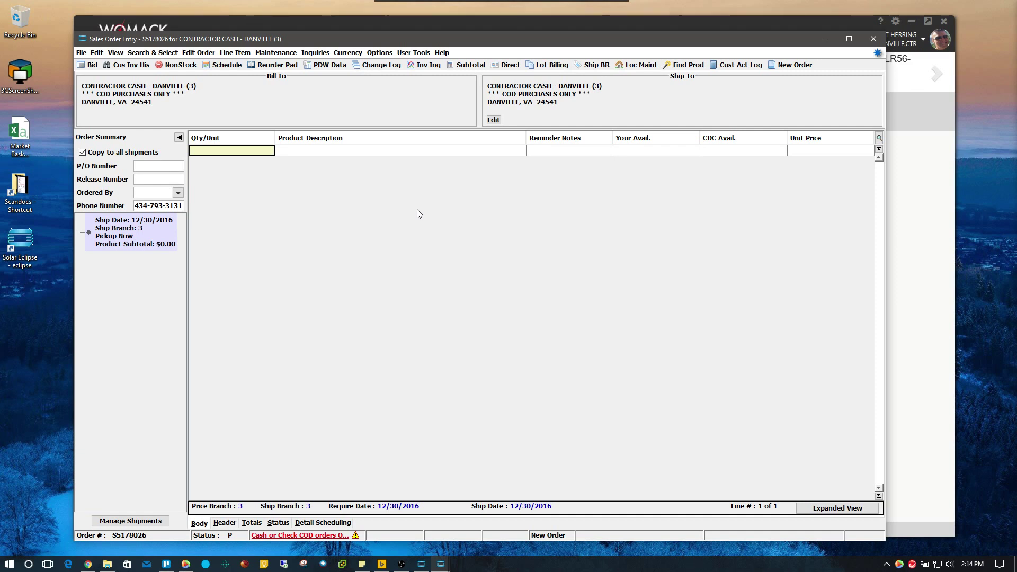
Search for "electrical tape" and add a quantity of 1 MMM 33+SUPER-3/4x66FT ELECT TAPE to the order
type("1")
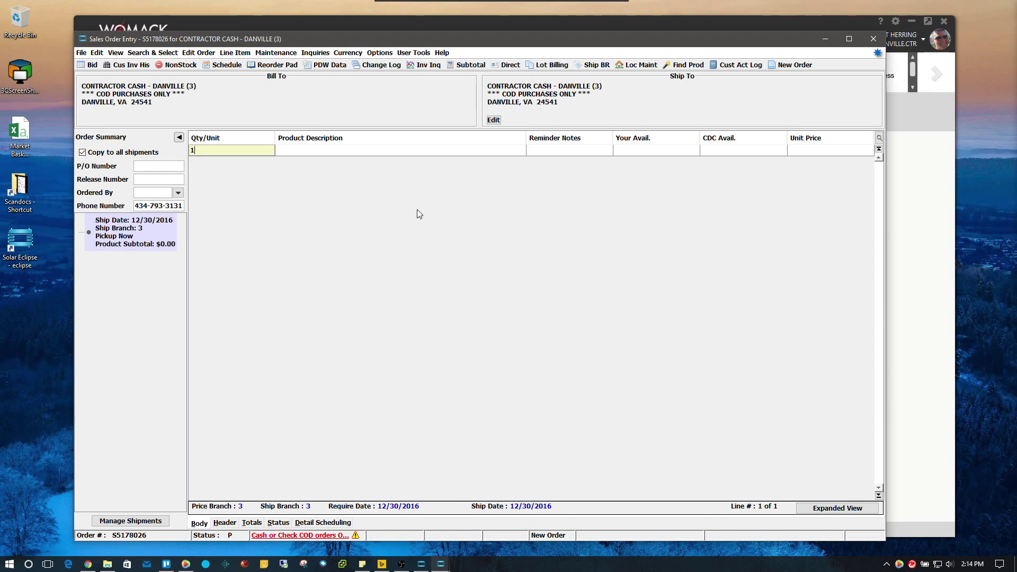
key("Tab")
type("el")
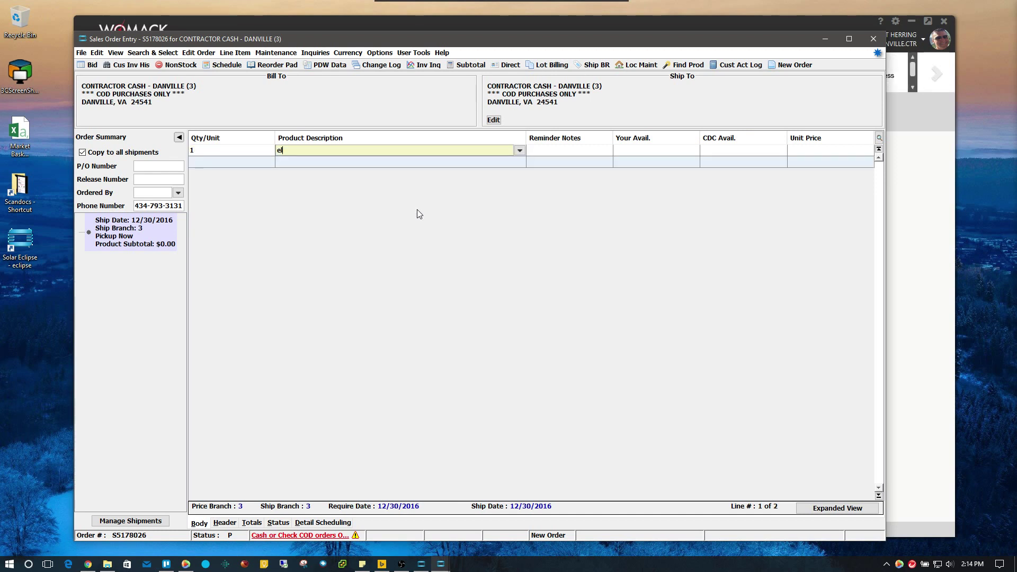
type("ectrical tape")
key("Down")
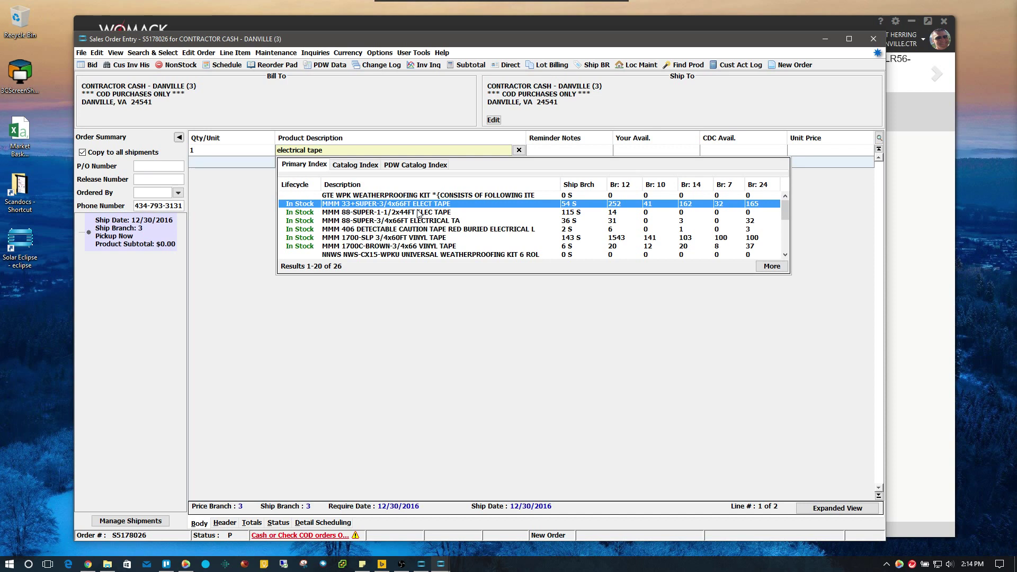
key("Return")
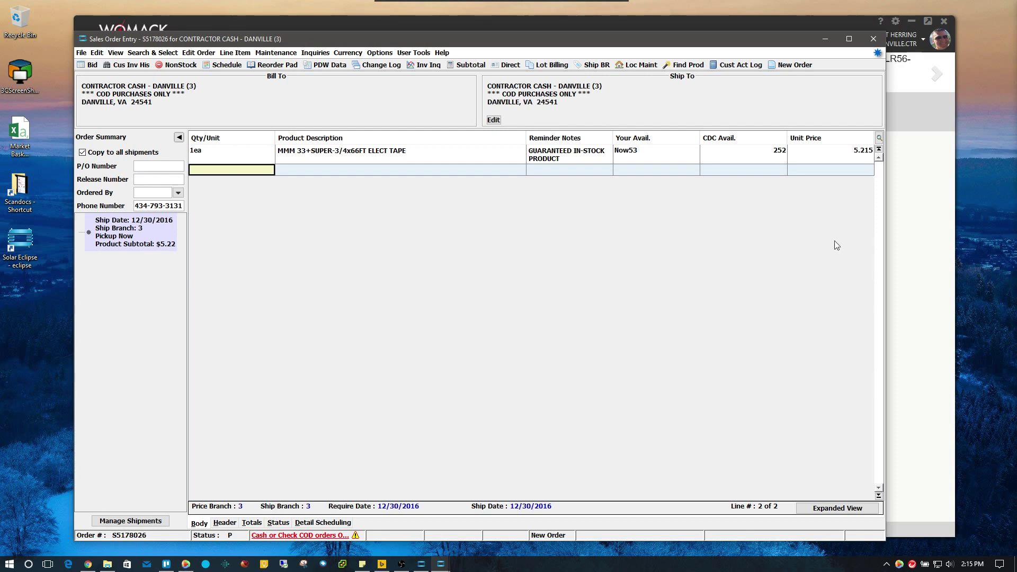
Complete the order header with customer P/O "For training", the name of the person ordering and the internal note "For training purposes"
left_click(880, 42)
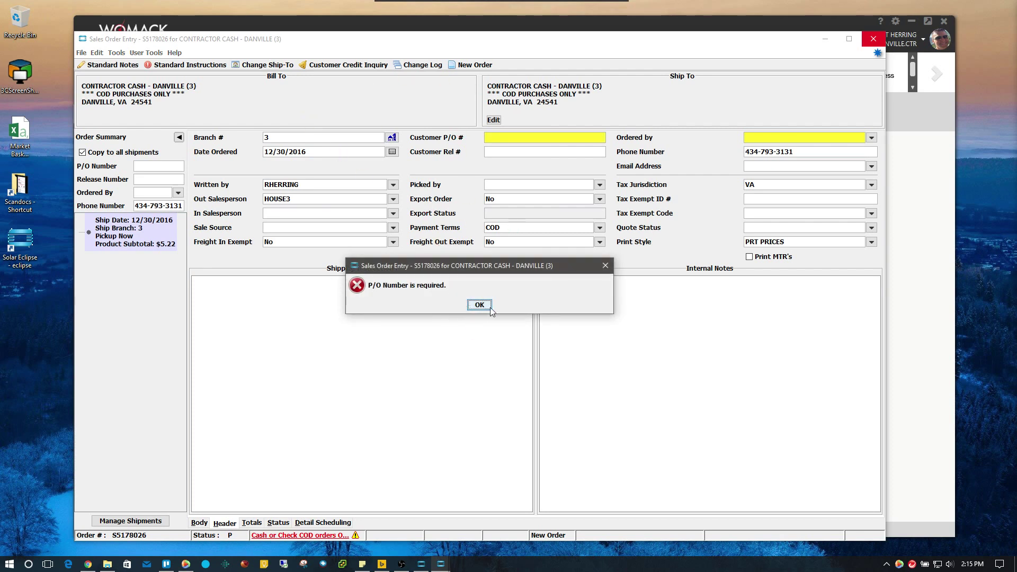
left_click(473, 304)
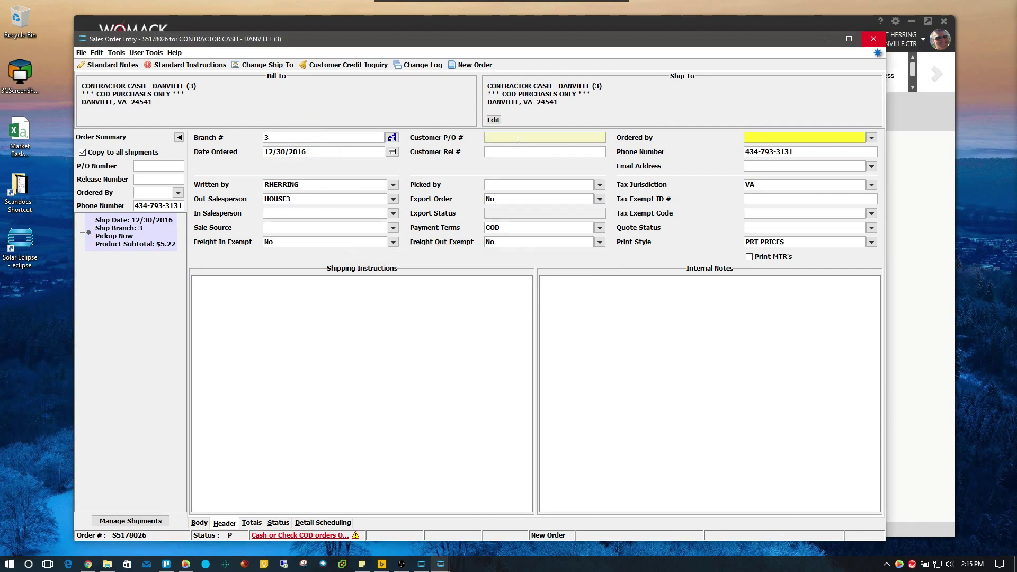
type("For trainin")
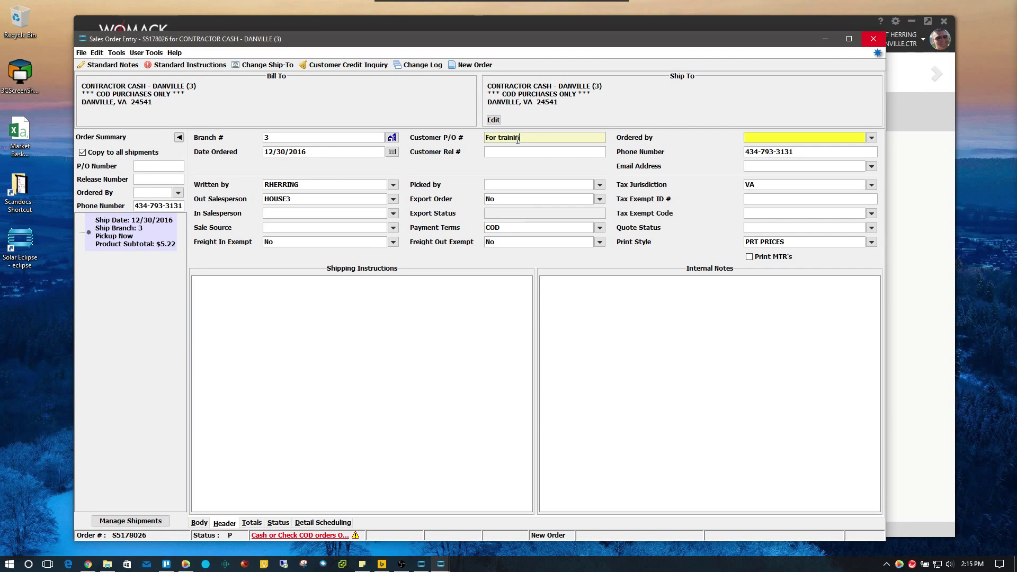
type("g")
key("Tab")
type("Ro")
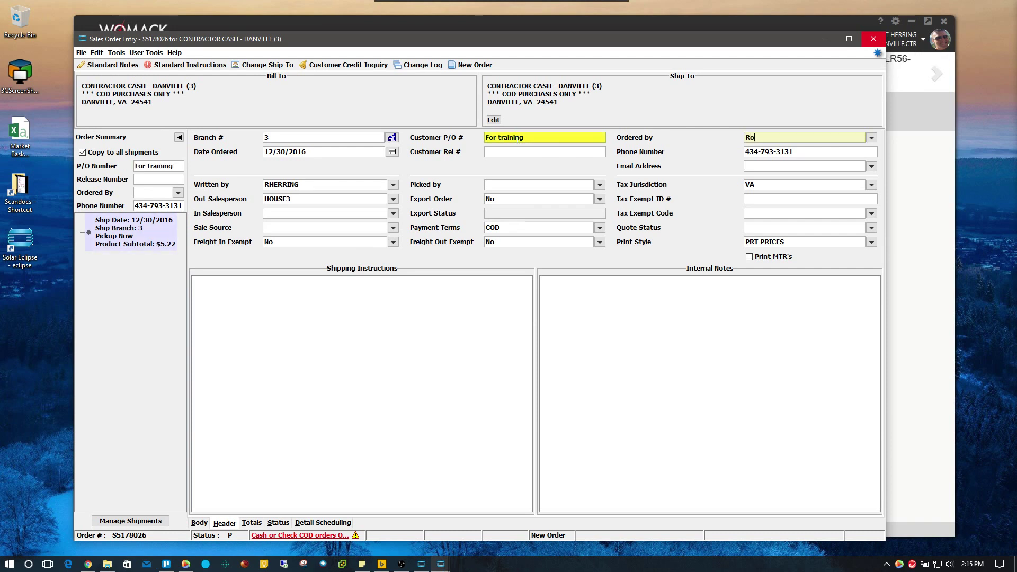
type("bert")
key("Tab")
key("Tab")
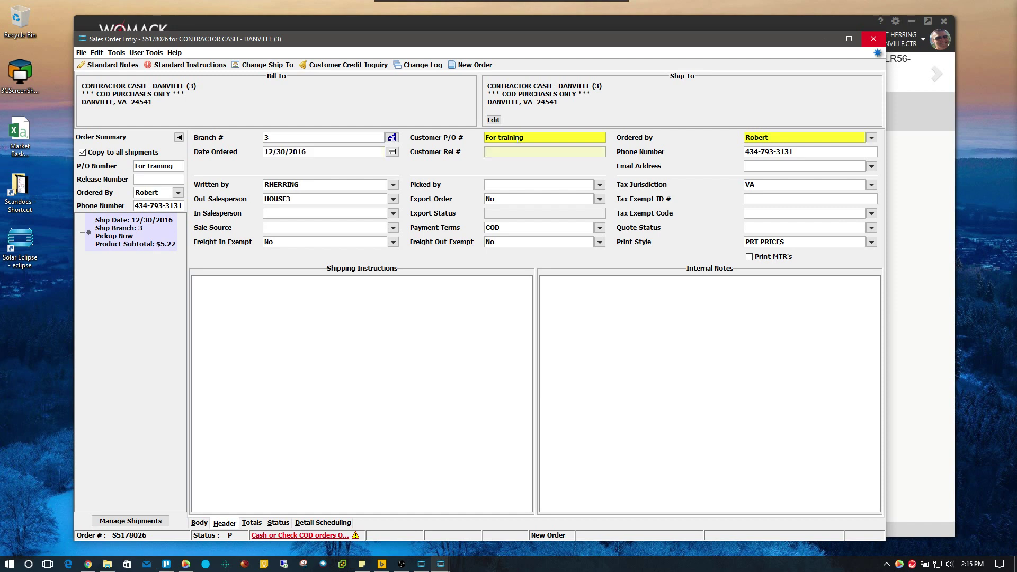
left_click(625, 327)
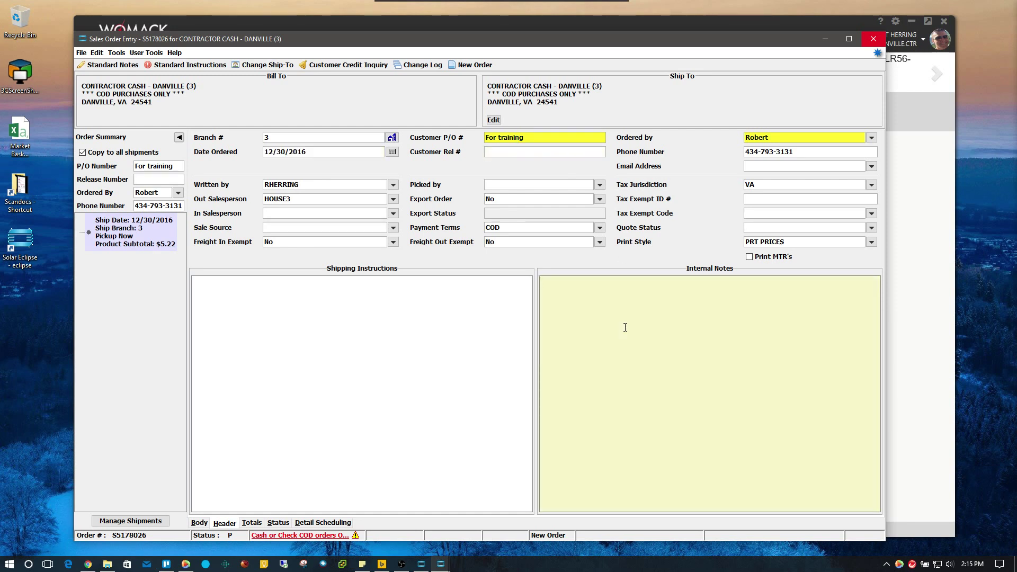
type("For training purposes")
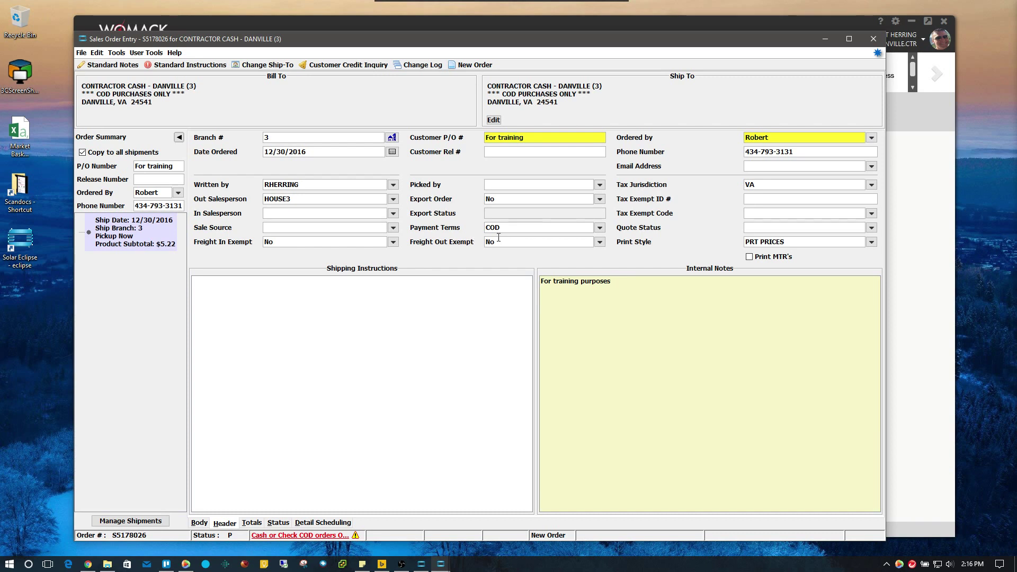
Proceed through the order status to the totals and enter a 5.50 credit card payment with payment branch 3
left_click(873, 40)
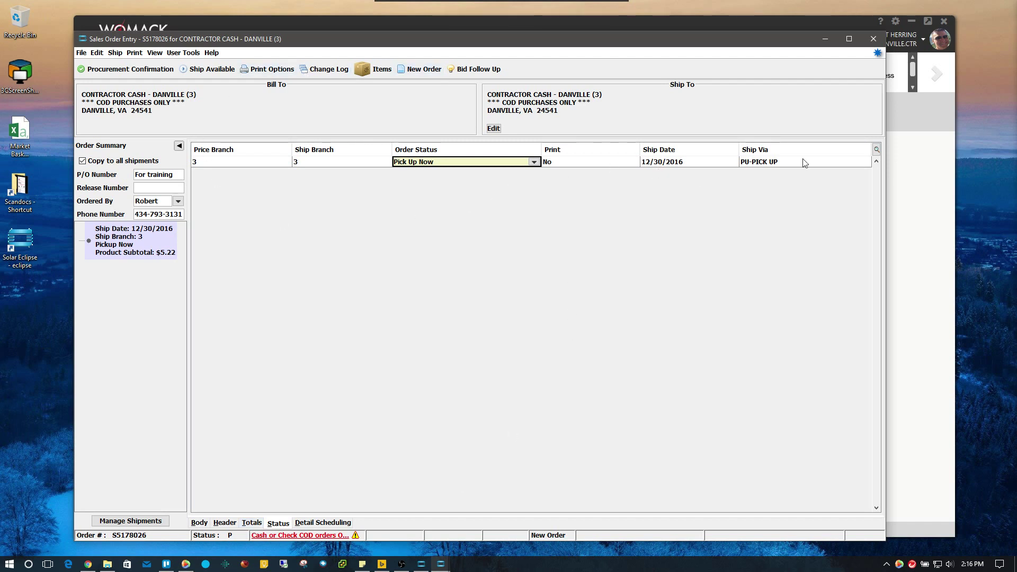
left_click(881, 41)
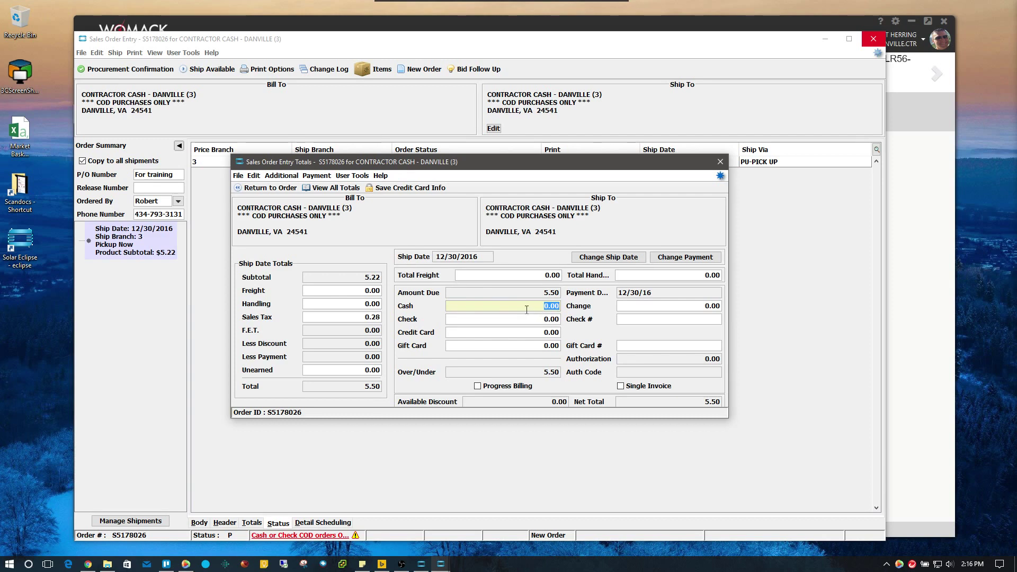
left_click(533, 334)
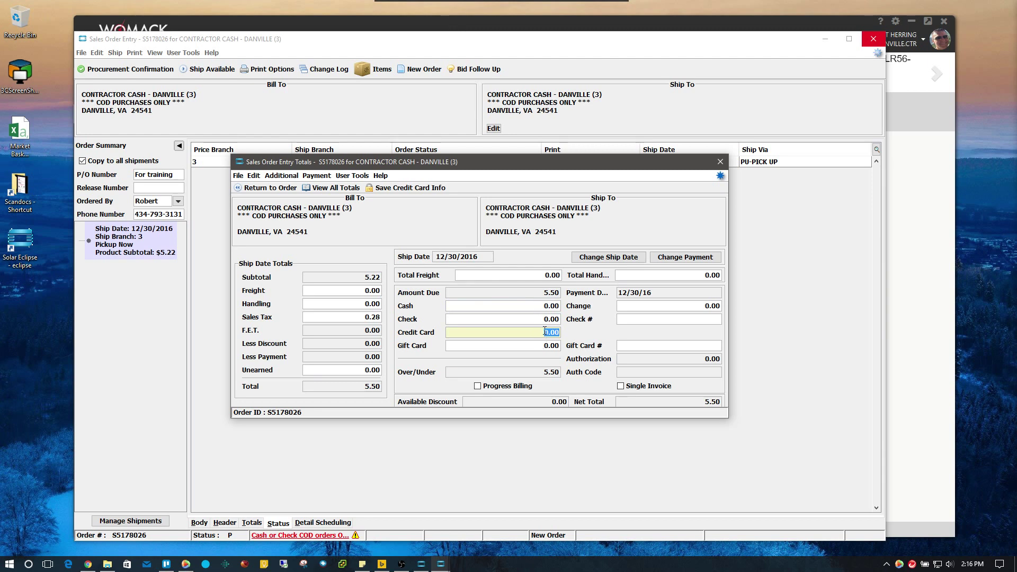
type("5.50")
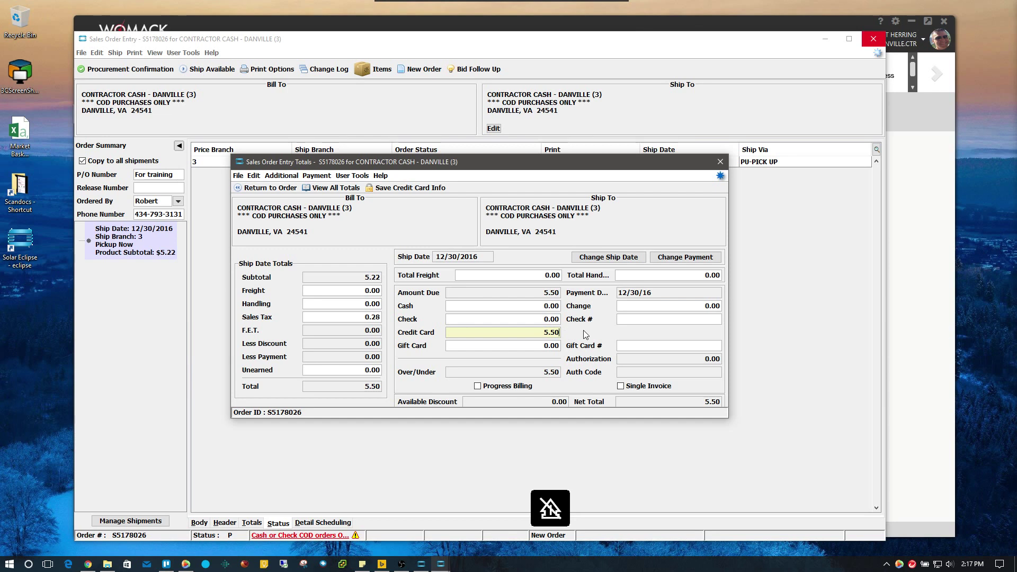
key("Tab")
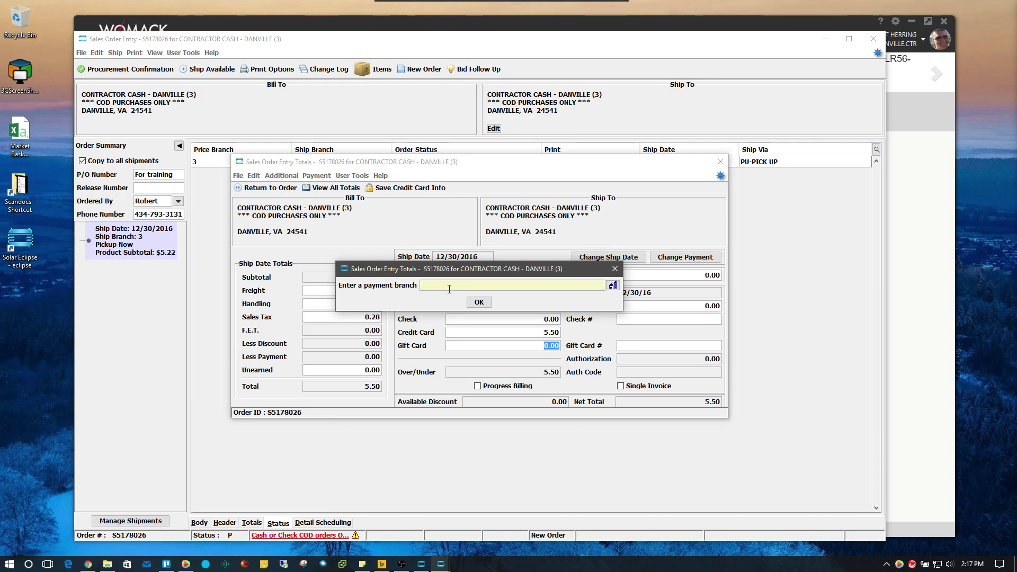
type("3")
left_click(479, 303)
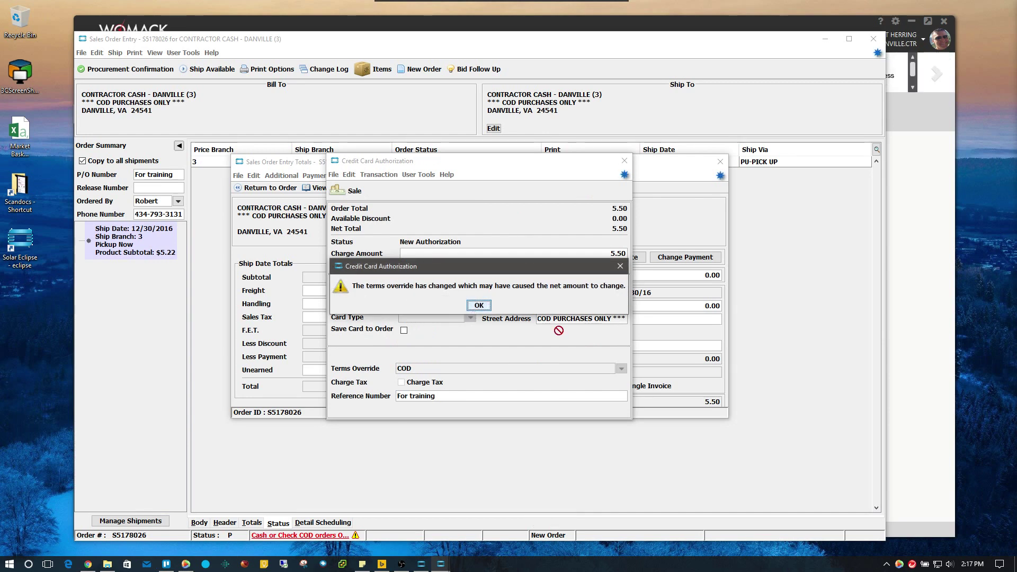
left_click(478, 306)
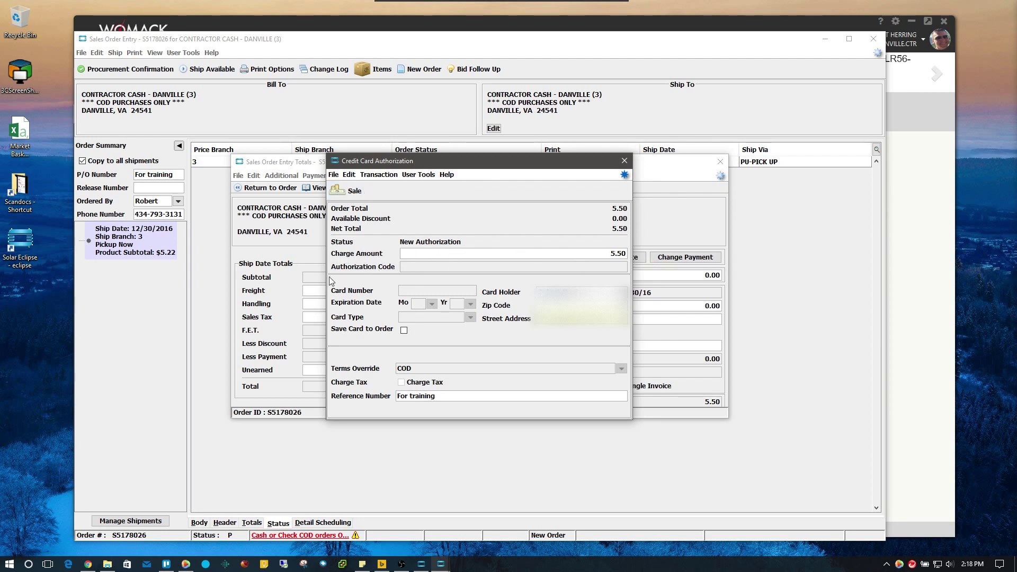
Start a Key Enter card sale and fill in the card number, expiration date and CVV
left_click(344, 191)
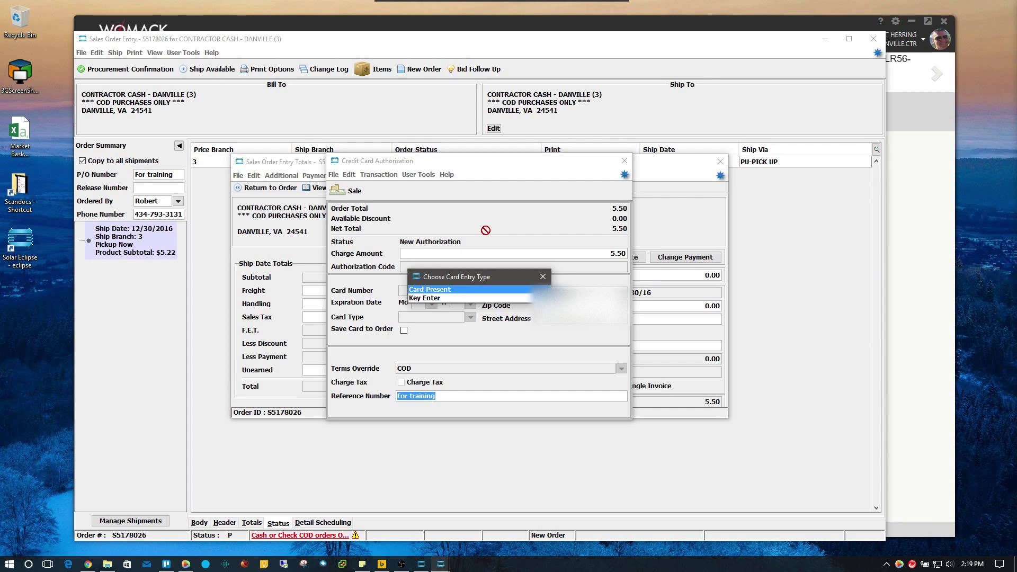
left_click(426, 299)
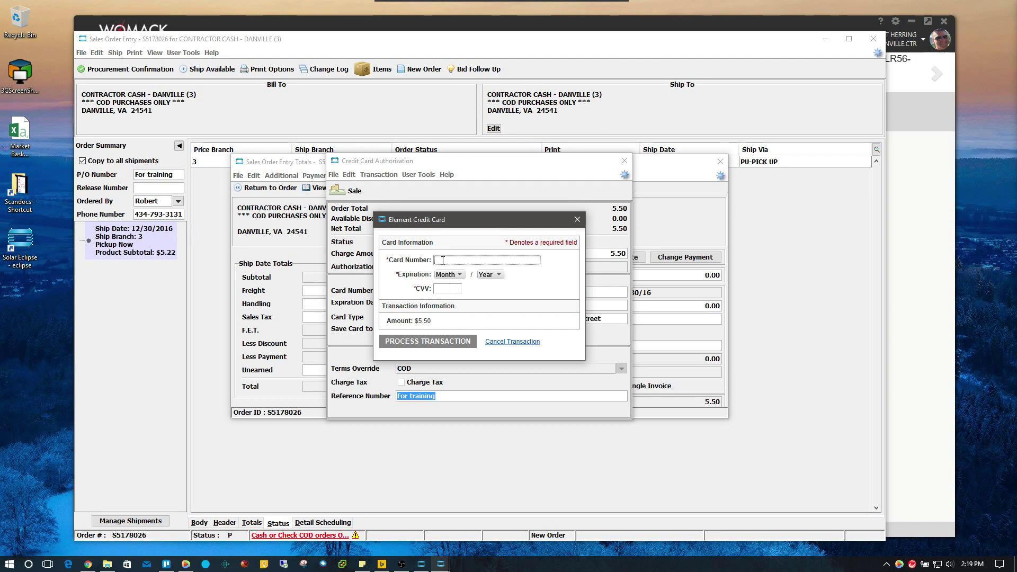
key("Num_Lock")
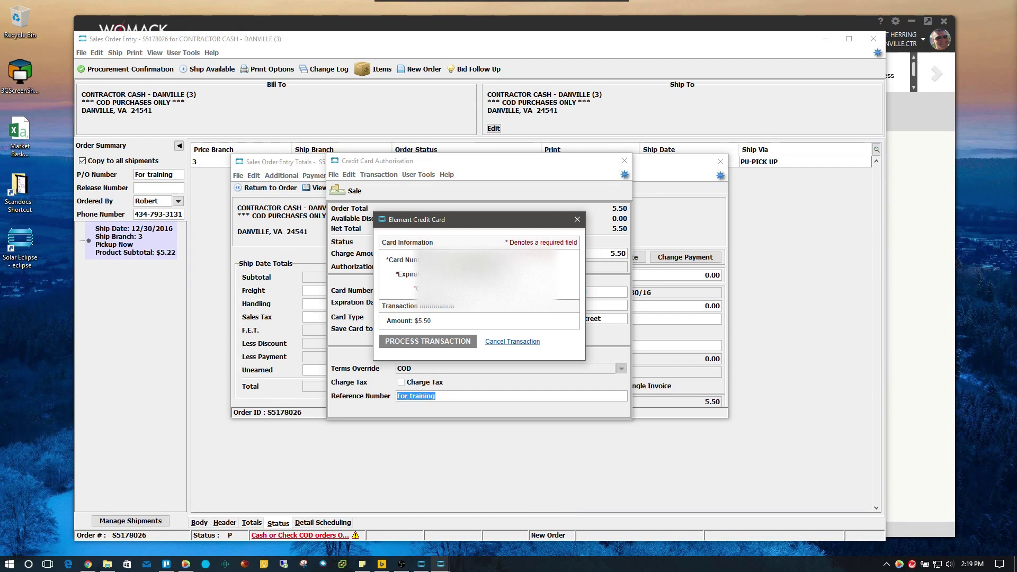
key("Num_Lock")
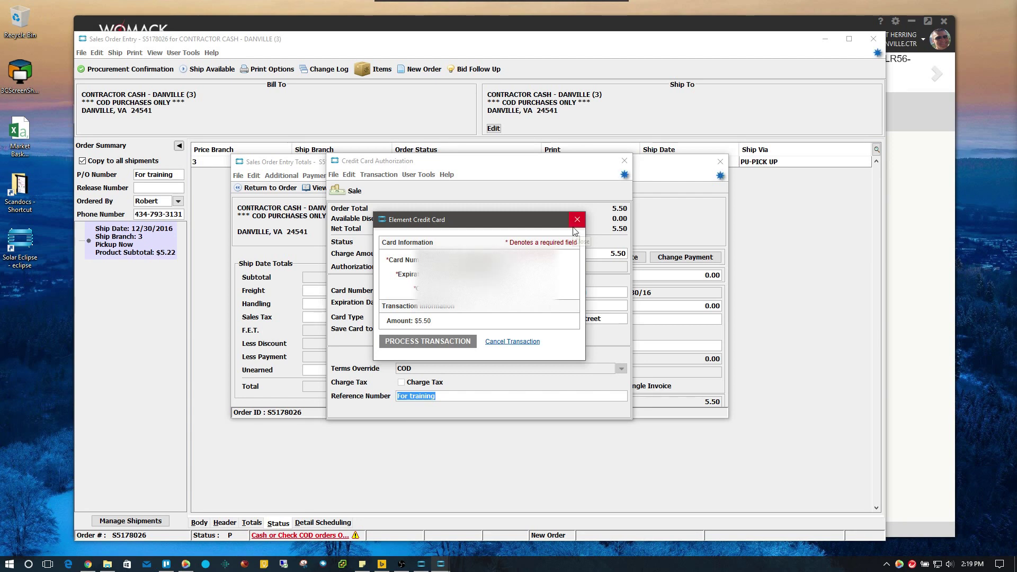
key("Num_Lock")
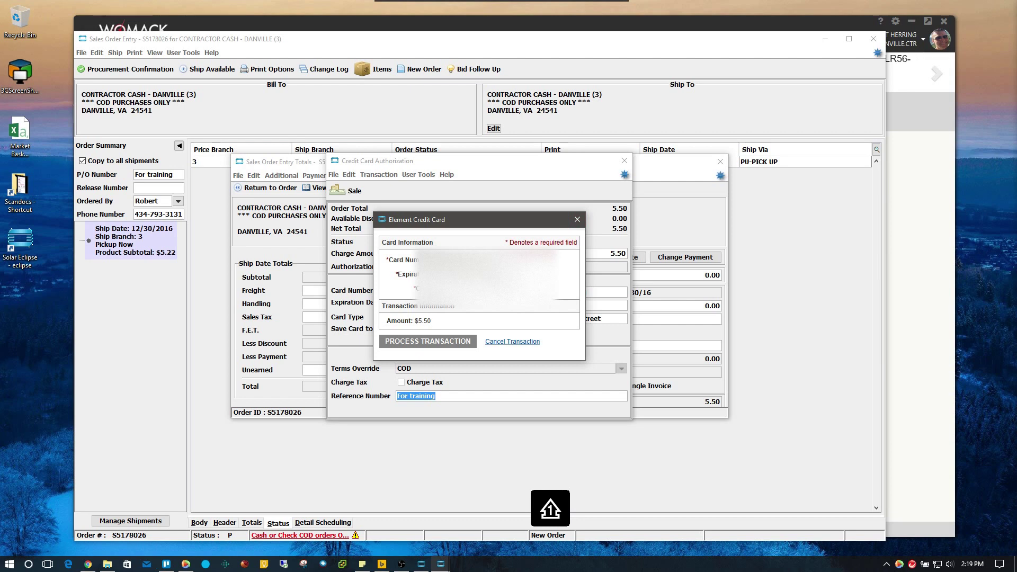
key("Num_Lock")
left_click(449, 274)
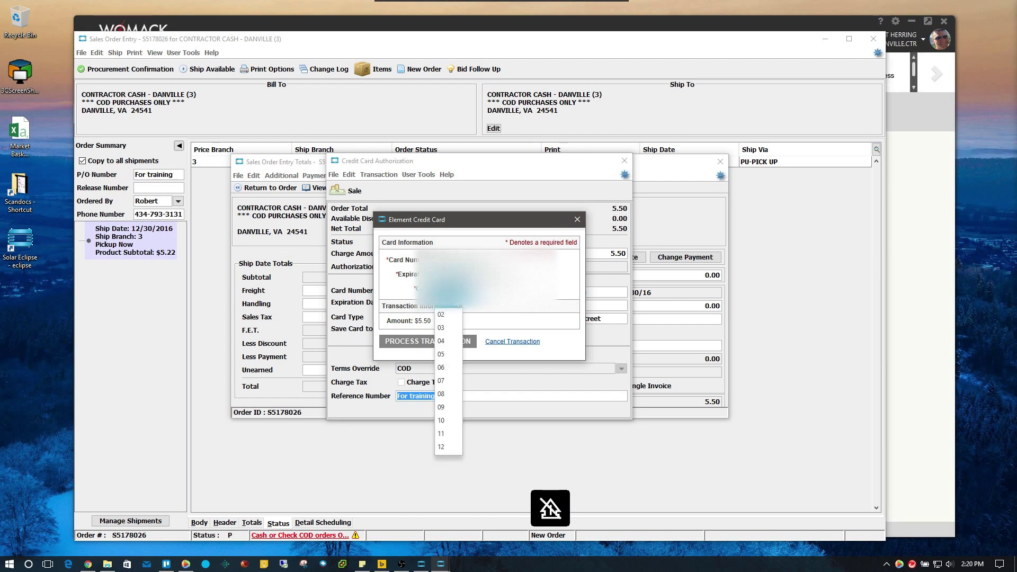
left_click(453, 314)
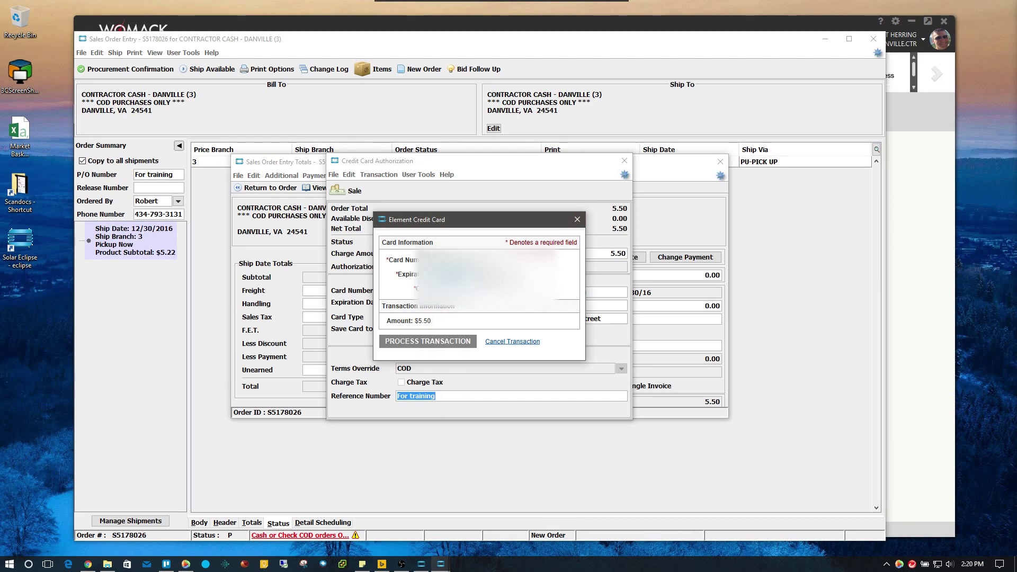
left_click(490, 274)
left_click(487, 323)
key("Num_Lock")
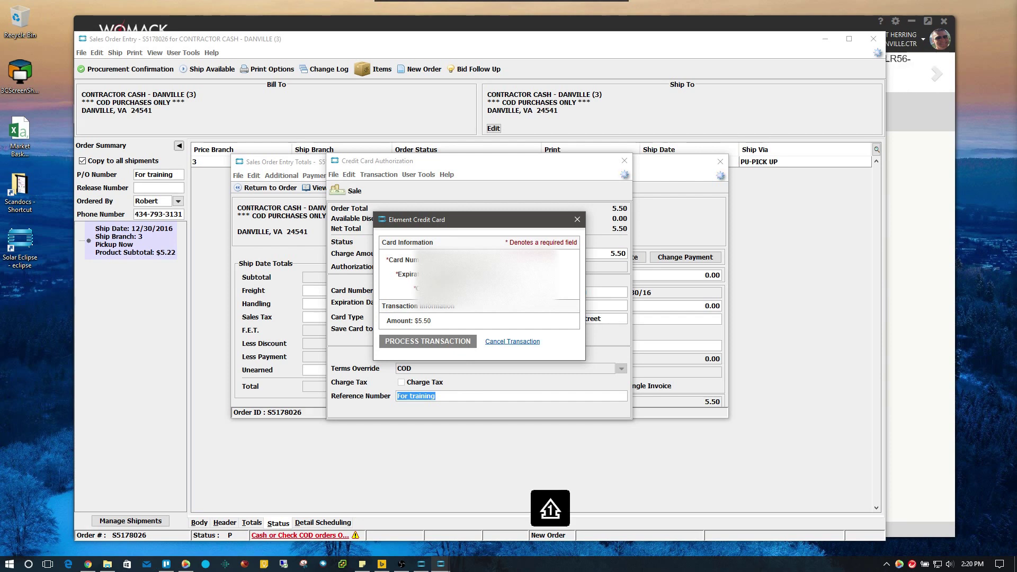
key("Num_Lock")
Process the card transaction, then close the card window and the order totals to finish the order
left_click(453, 346)
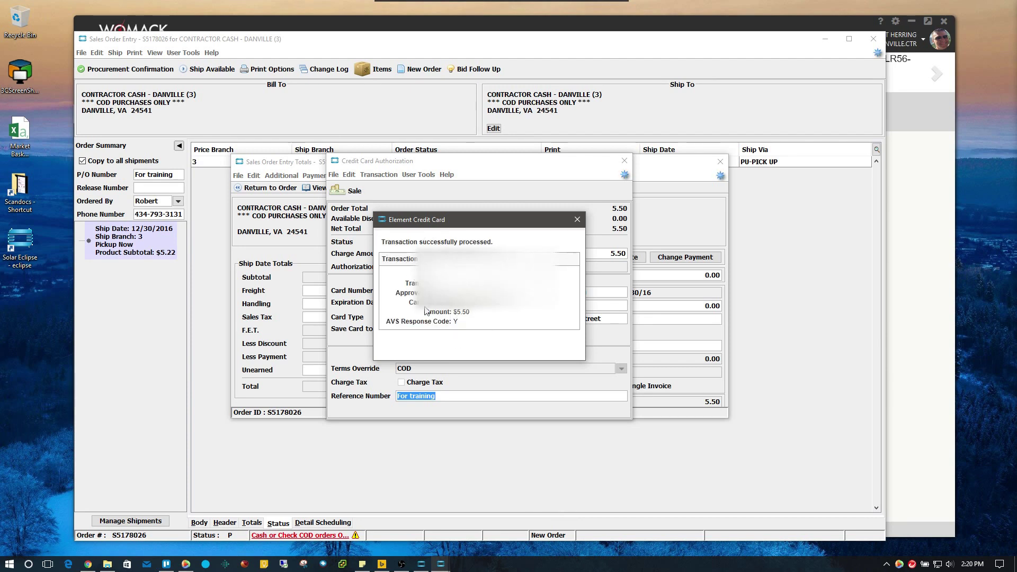
left_click(577, 221)
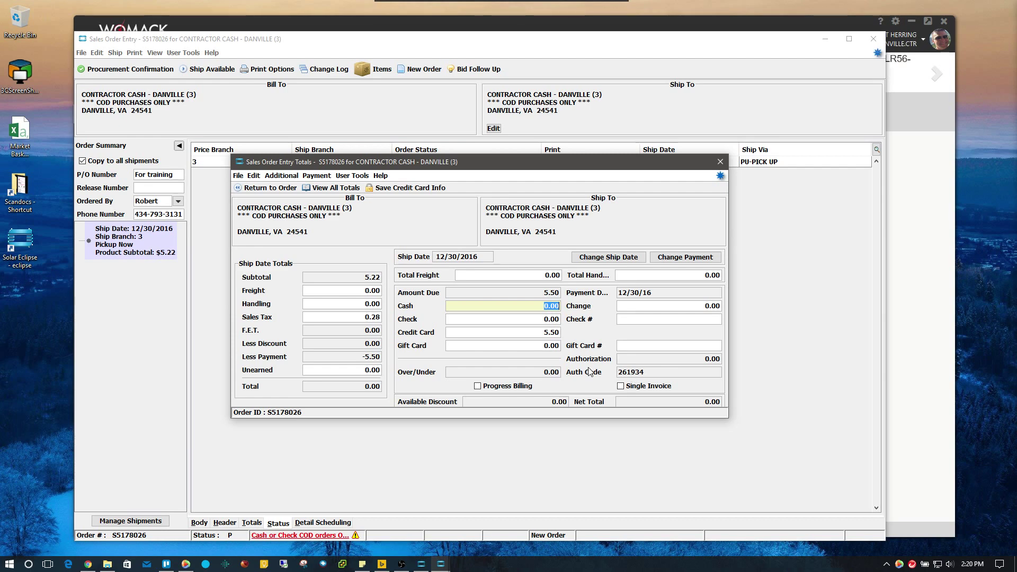
left_click(722, 162)
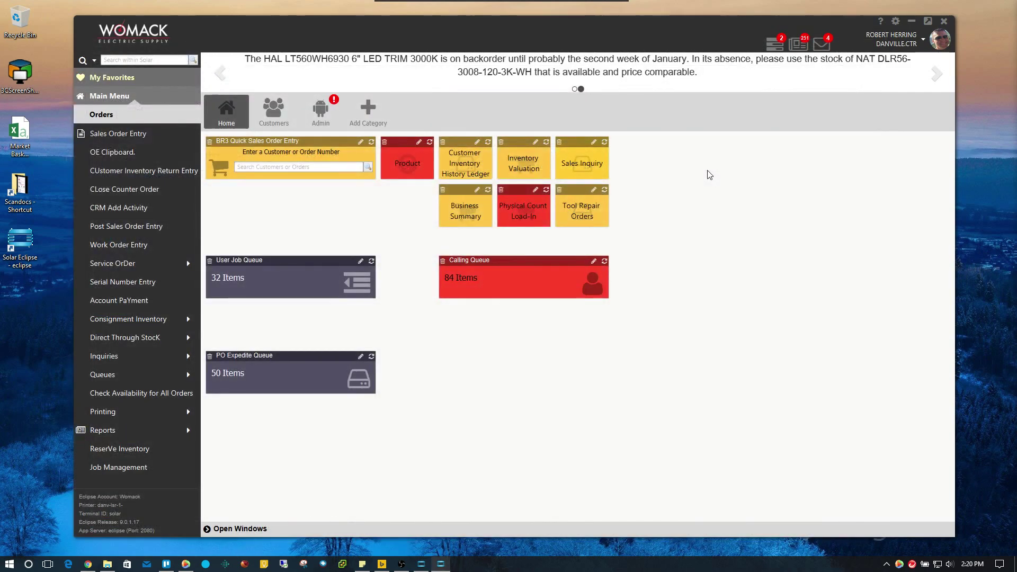